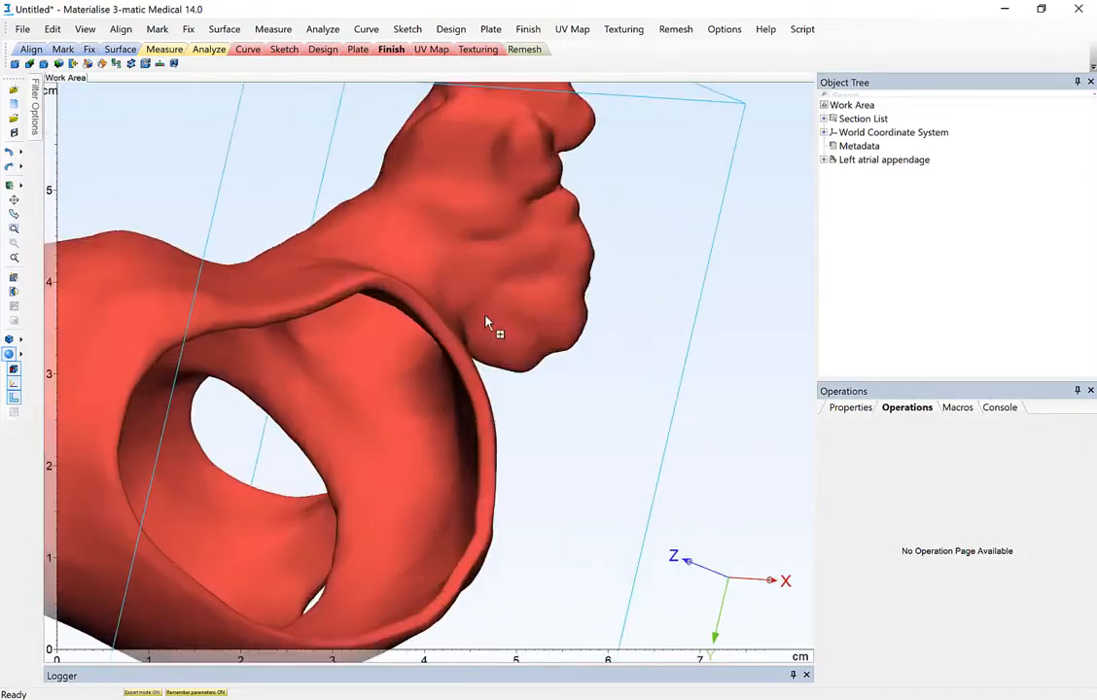
Step: Examine the left atrial appendage model and its vessel openings from several sides
{"action": "right_click_drag", "start_coordinate": [432, 340], "coordinate": [421, 414]}
{"action": "scroll", "coordinate": [413, 360], "scroll_direction": "down", "scroll_amount": 4}
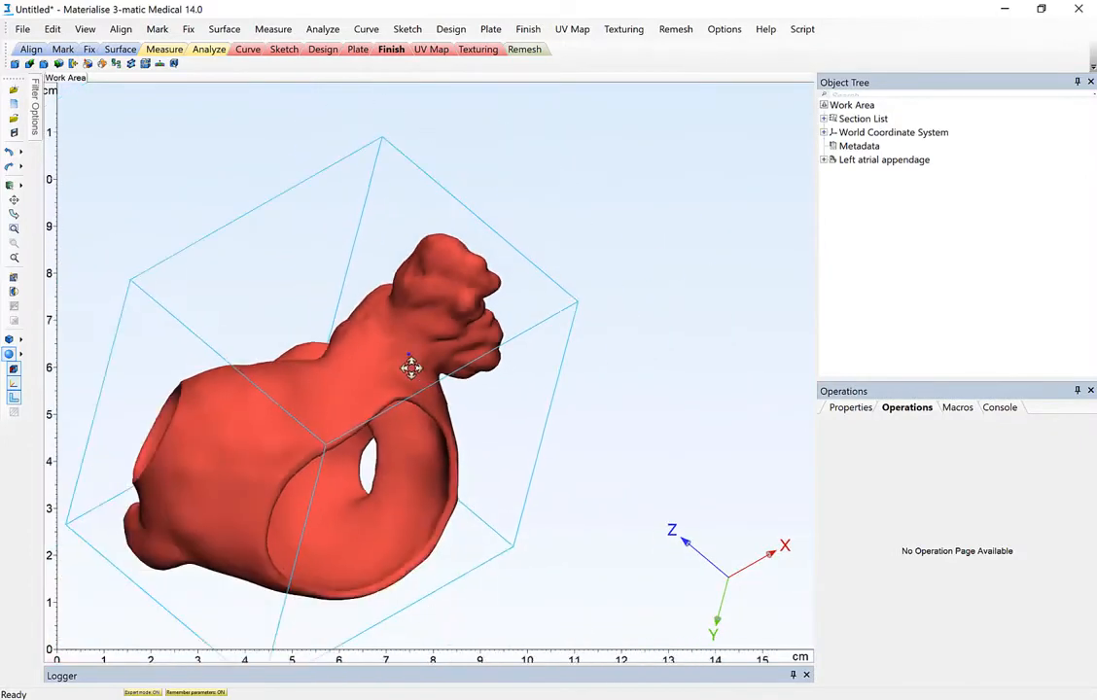
{"action": "right_click_drag", "start_coordinate": [411, 367], "coordinate": [546, 213]}
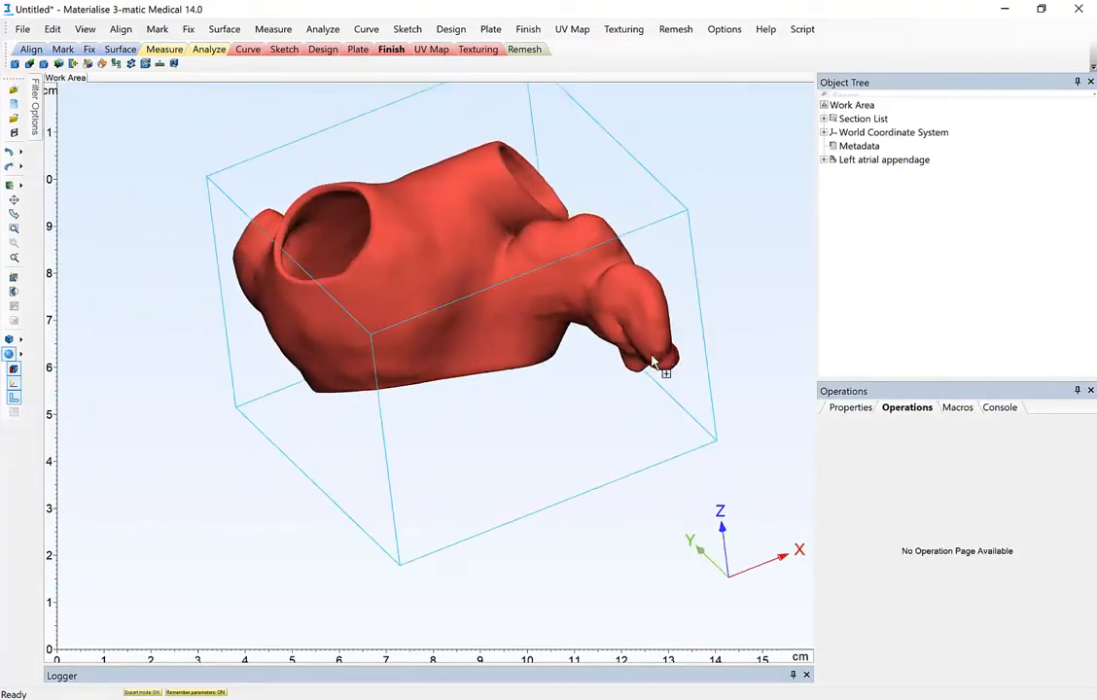
{"action": "right_click_drag", "start_coordinate": [651, 355], "coordinate": [546, 213]}
{"action": "right_click_drag", "start_coordinate": [425, 372], "coordinate": [534, 445]}
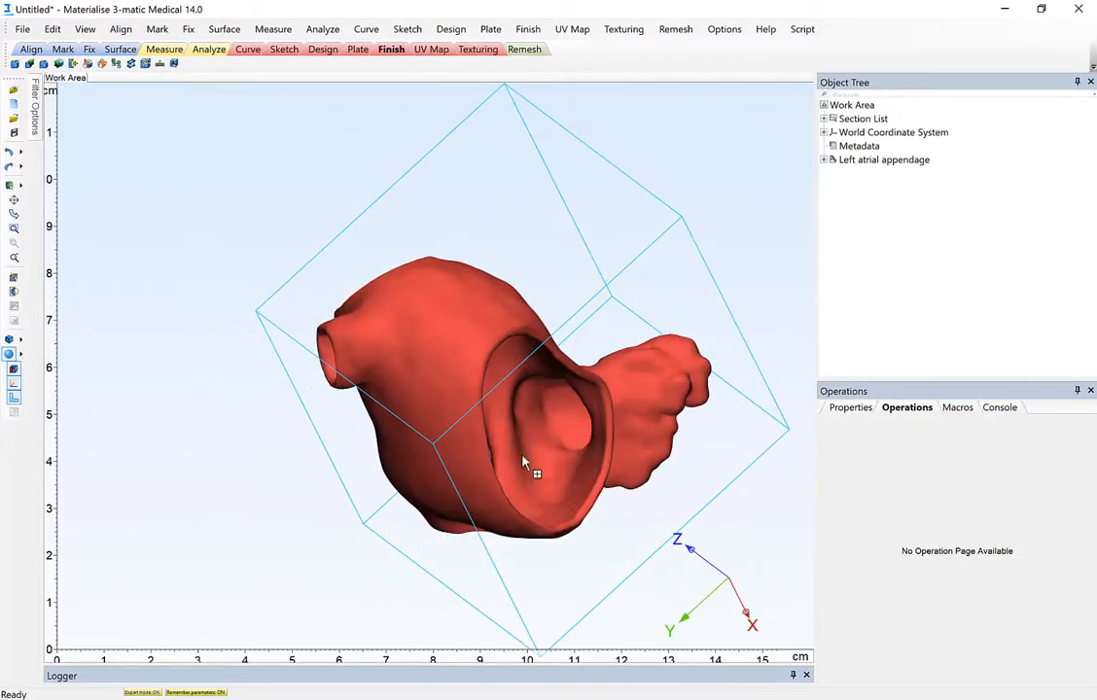
{"action": "scroll", "coordinate": [525, 461], "scroll_direction": "up", "scroll_amount": 3}
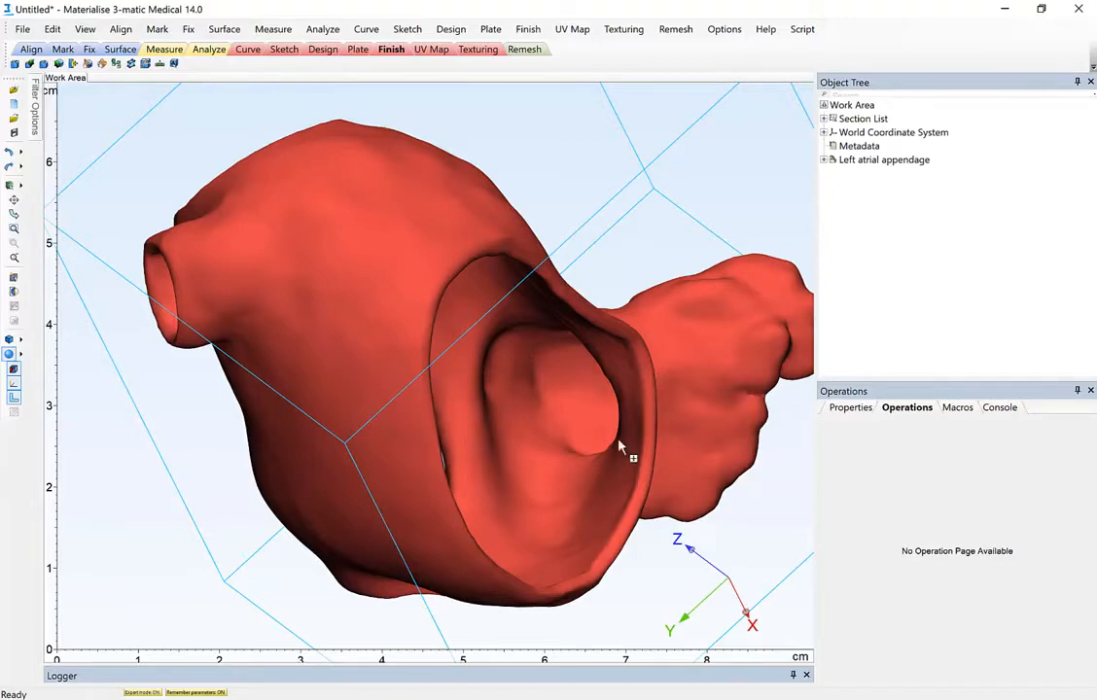
{"action": "right_click_drag", "start_coordinate": [619, 447], "coordinate": [584, 342]}
{"action": "right_click_drag", "start_coordinate": [513, 323], "coordinate": [503, 331]}
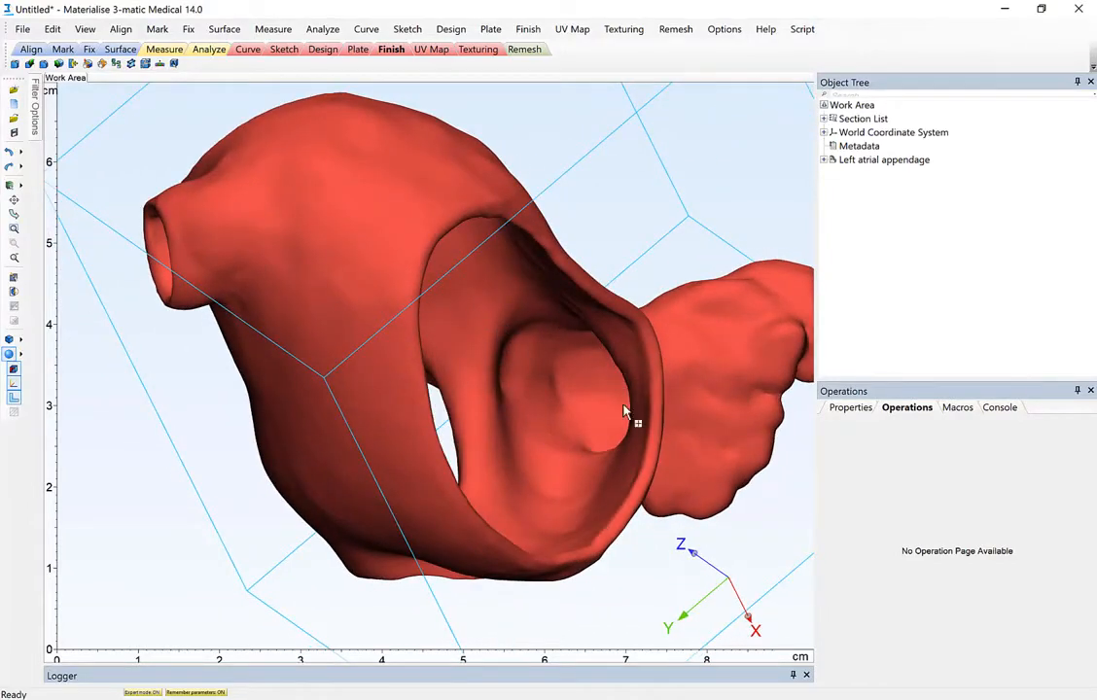
{"action": "right_click_drag", "start_coordinate": [526, 408], "coordinate": [490, 222]}
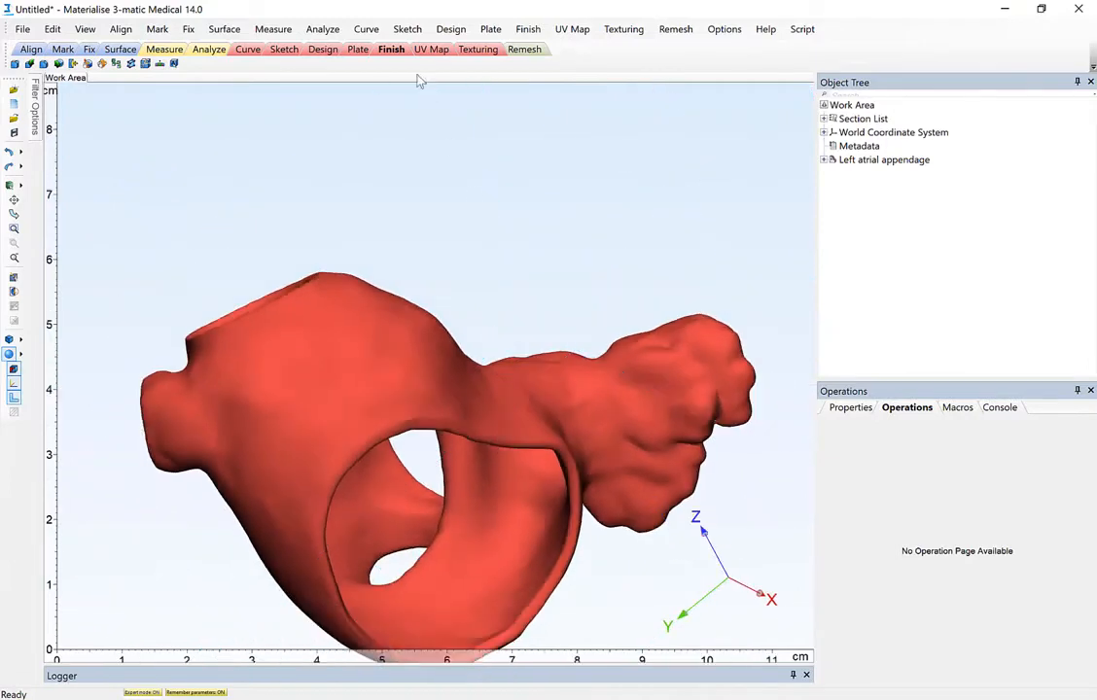
{"action": "right_click_drag", "start_coordinate": [500, 269], "coordinate": [416, 440]}
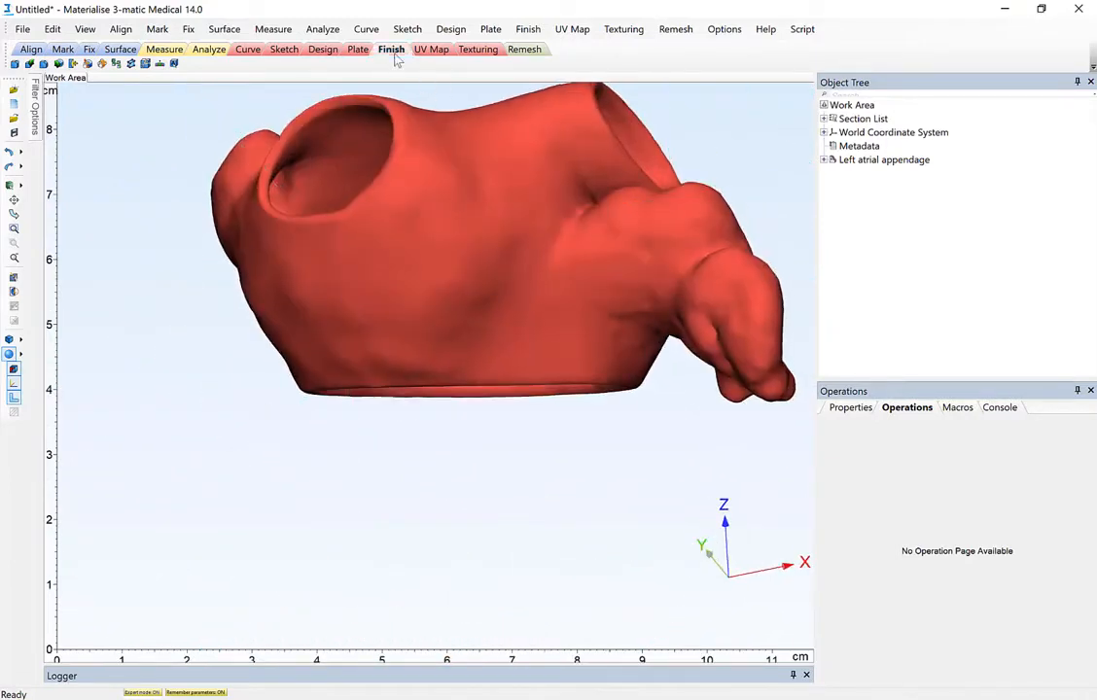
Step: Use Quick Label to place the text "identifier" once raised and once engraved on the atrium wall near its lower edge
{"action": "left_click", "coordinate": [175, 64]}
{"action": "middle_click_drag", "start_coordinate": [648, 341], "coordinate": [531, 450]}
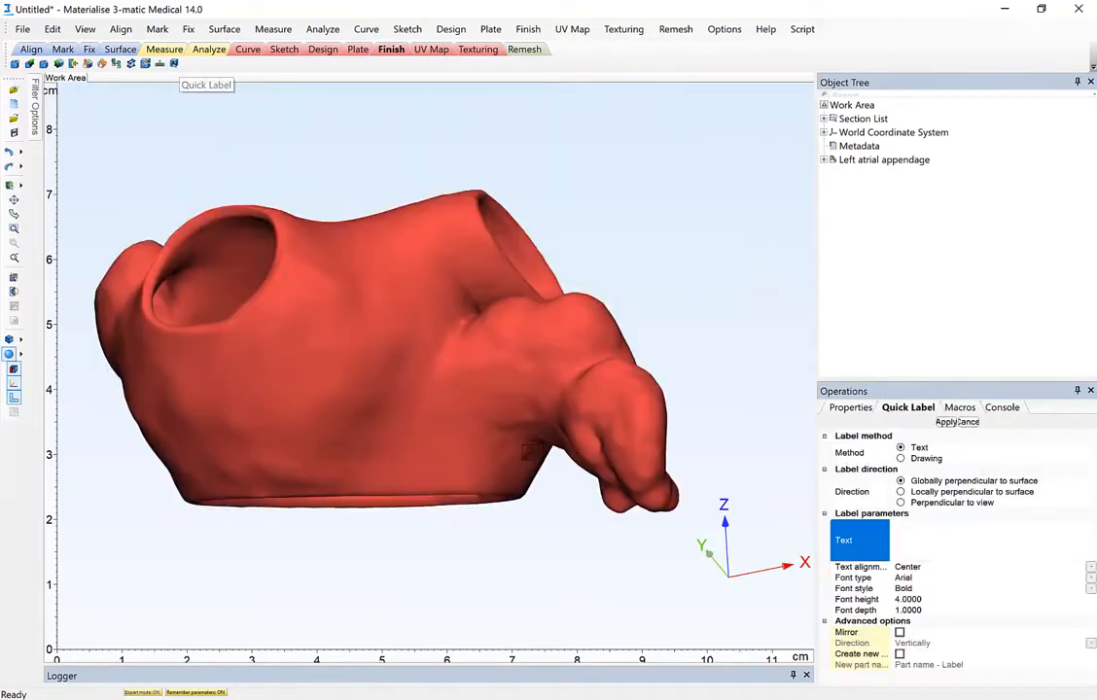
{"action": "left_click", "coordinate": [906, 537]}
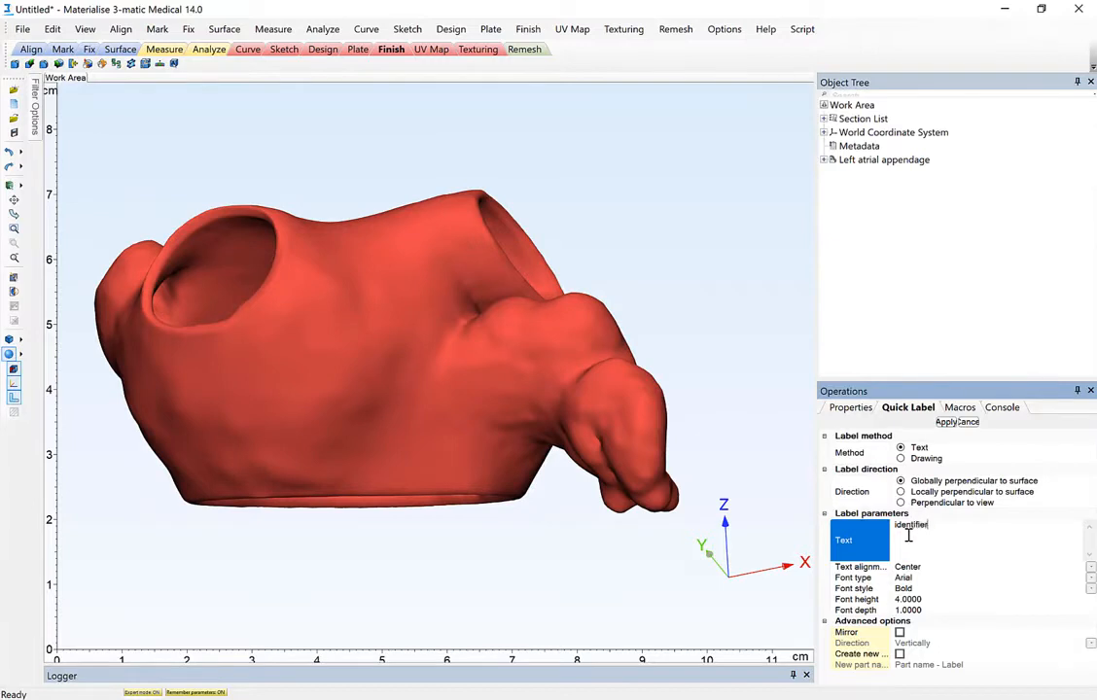
{"action": "right_click_drag", "start_coordinate": [365, 429], "coordinate": [374, 434]}
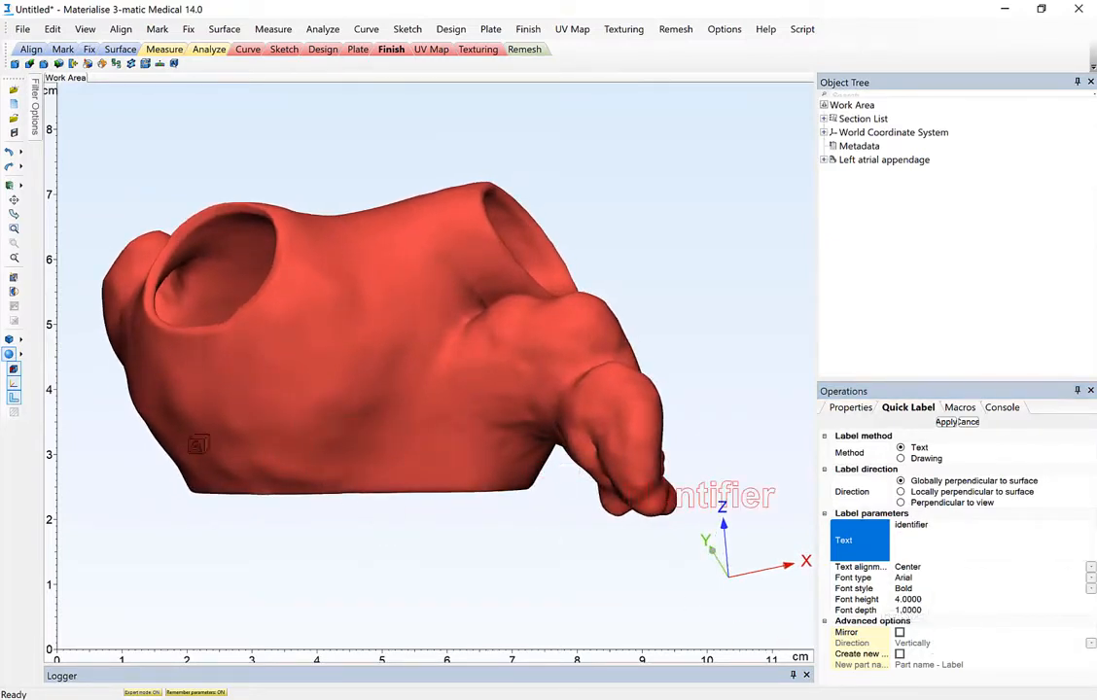
{"action": "right_click_drag", "start_coordinate": [379, 484], "coordinate": [369, 477]}
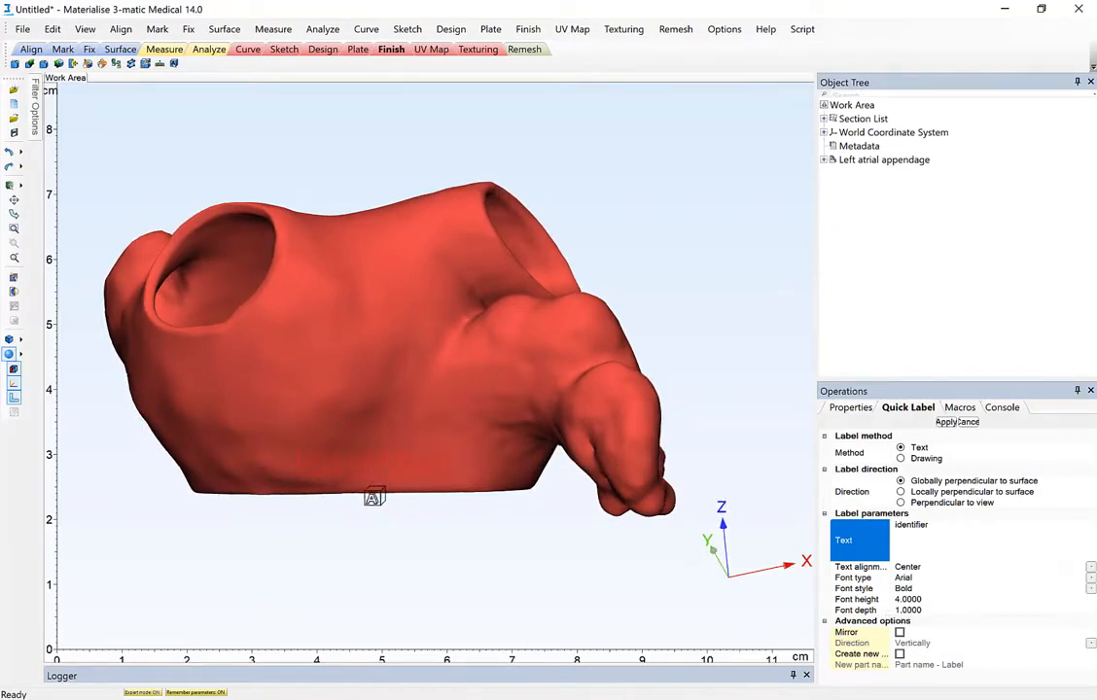
{"action": "scroll", "coordinate": [372, 493], "scroll_direction": "up", "scroll_amount": 3}
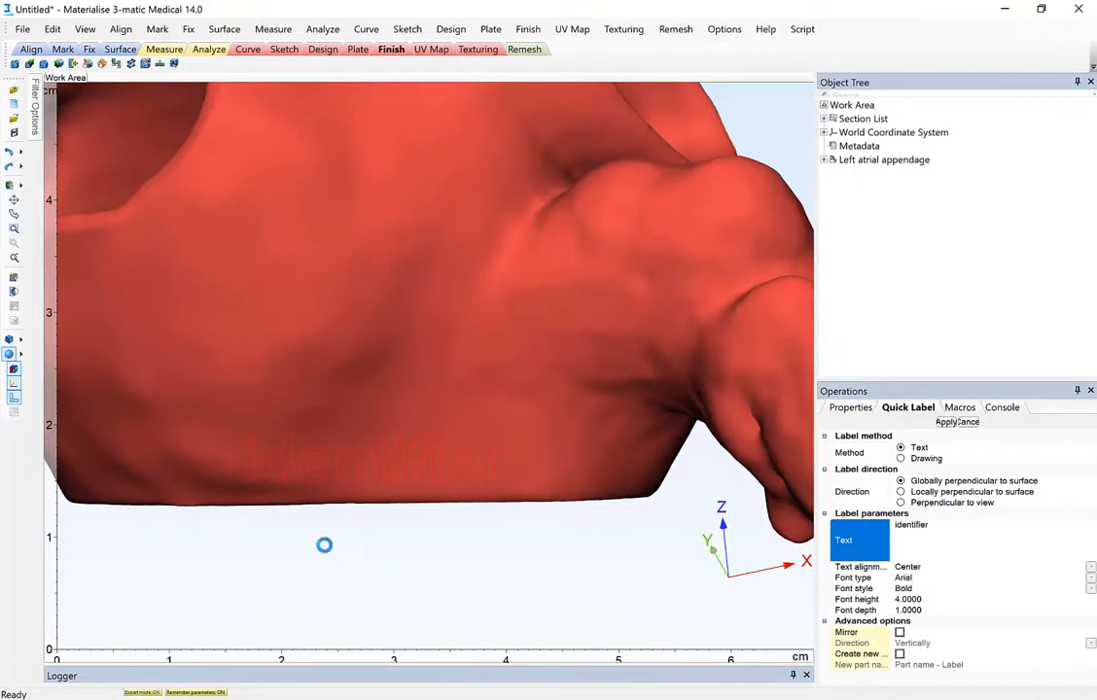
{"action": "right_click_drag", "start_coordinate": [256, 521], "coordinate": [274, 540]}
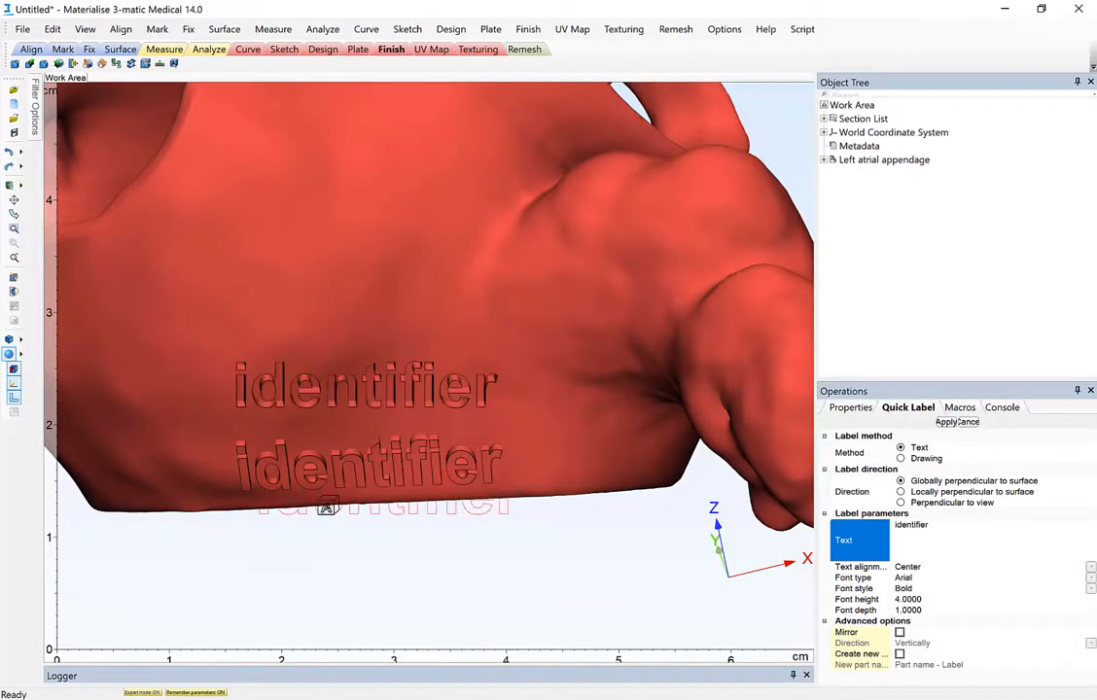
Step: Inspect the raised and engraved "identifier" labels up close from several angles
{"action": "right_click_drag", "start_coordinate": [336, 475], "coordinate": [406, 451]}
{"action": "scroll", "coordinate": [389, 439], "scroll_direction": "up", "scroll_amount": 2}
{"action": "scroll", "coordinate": [389, 438], "scroll_direction": "up", "scroll_amount": 2}
{"action": "scroll", "coordinate": [452, 480], "scroll_direction": "down", "scroll_amount": 2}
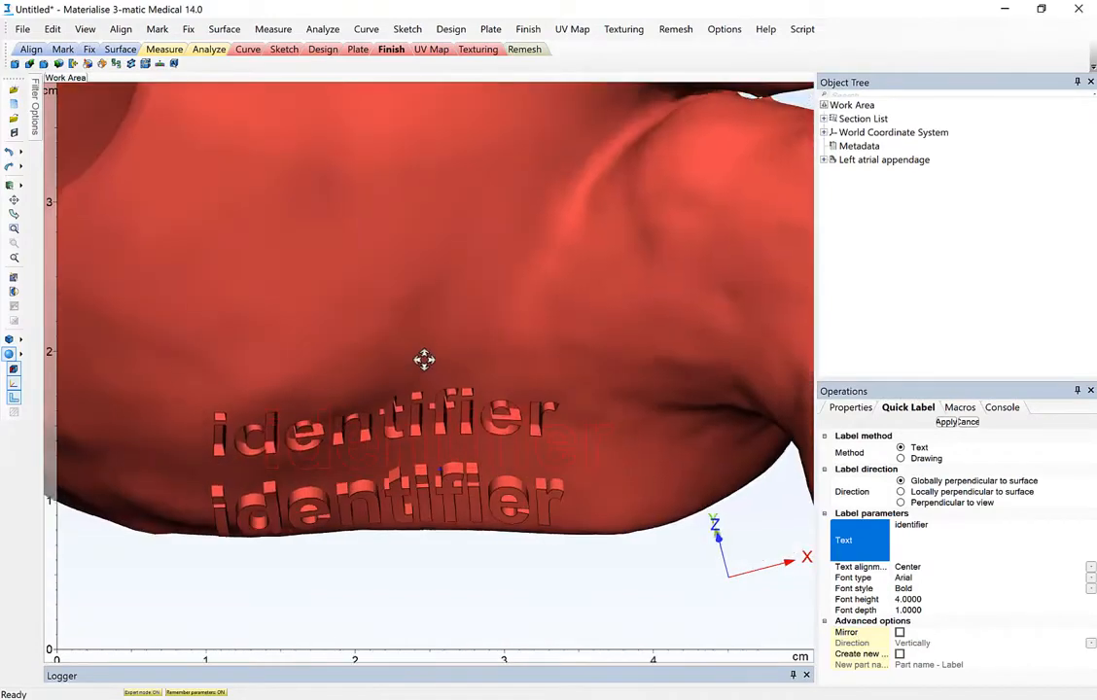
{"action": "right_click_drag", "start_coordinate": [423, 359], "coordinate": [426, 276]}
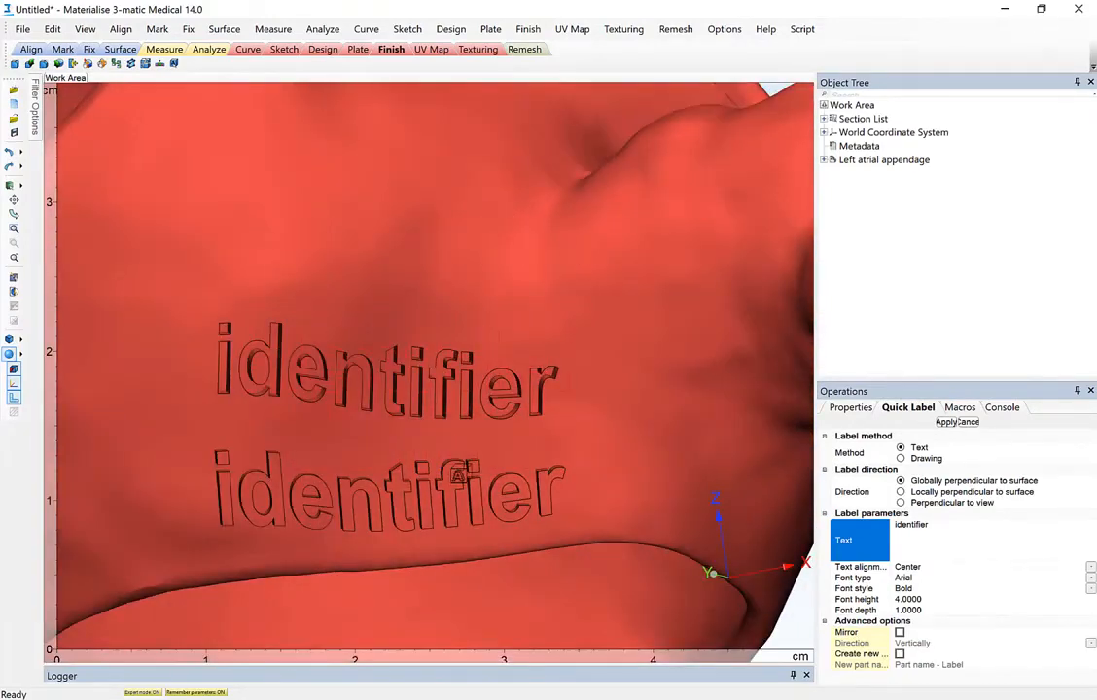
{"action": "right_click_drag", "start_coordinate": [424, 413], "coordinate": [515, 527]}
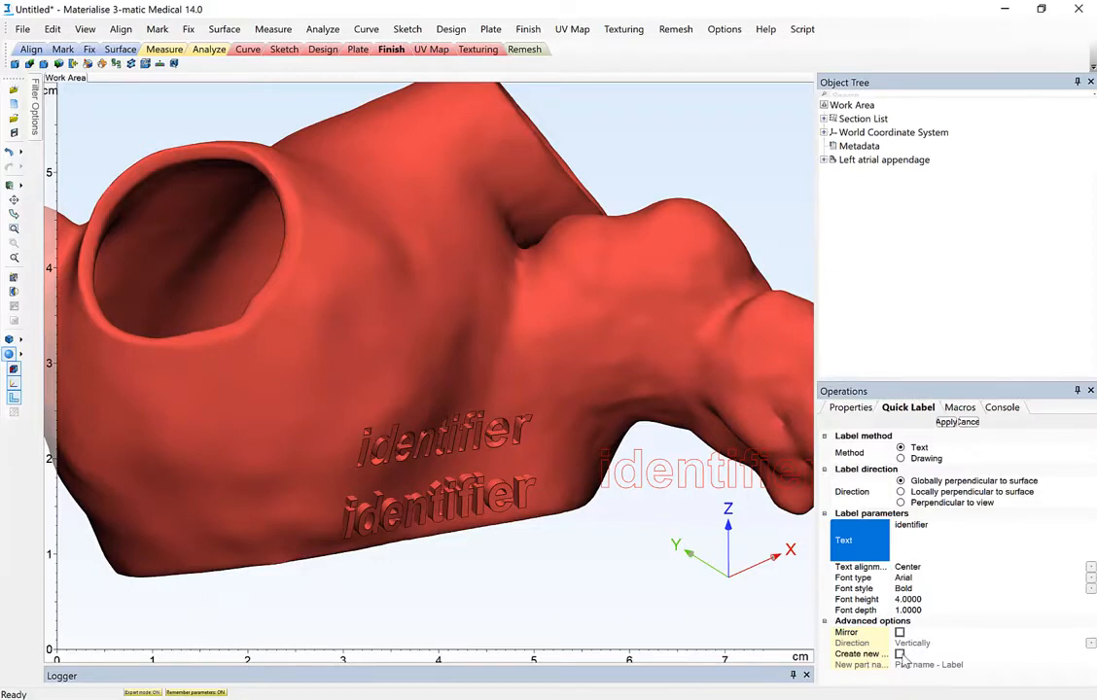
Step: Set the label's font depth to 0 and place a flat "identifier" label above the two existing ones
{"action": "left_click", "coordinate": [900, 655]}
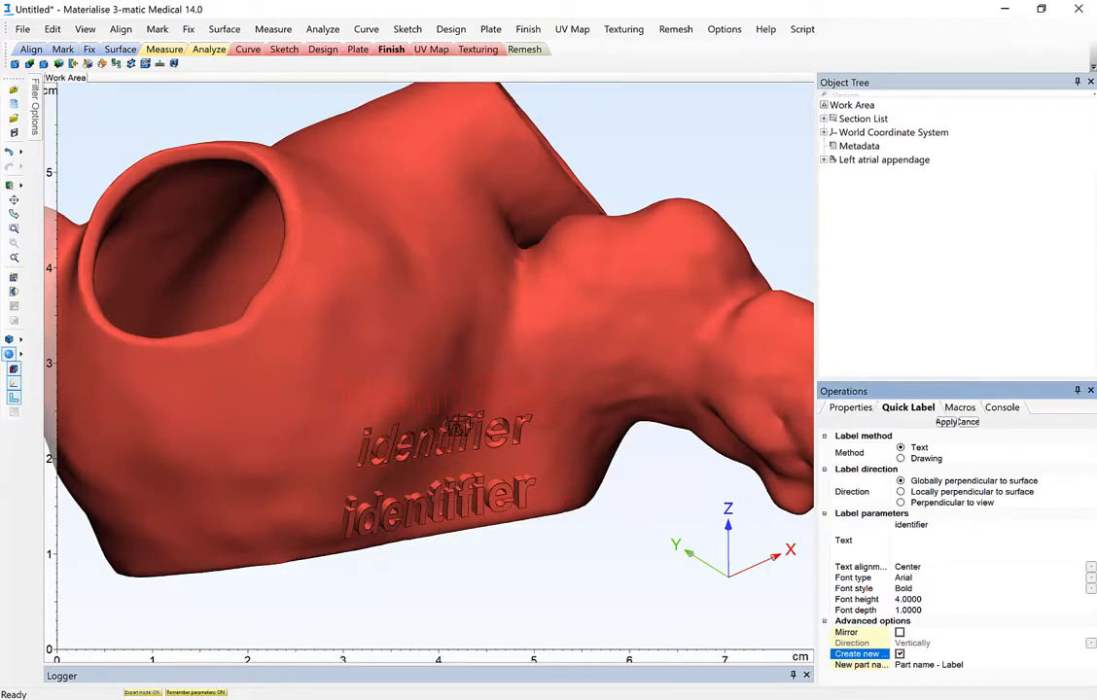
{"action": "left_click", "coordinate": [899, 655]}
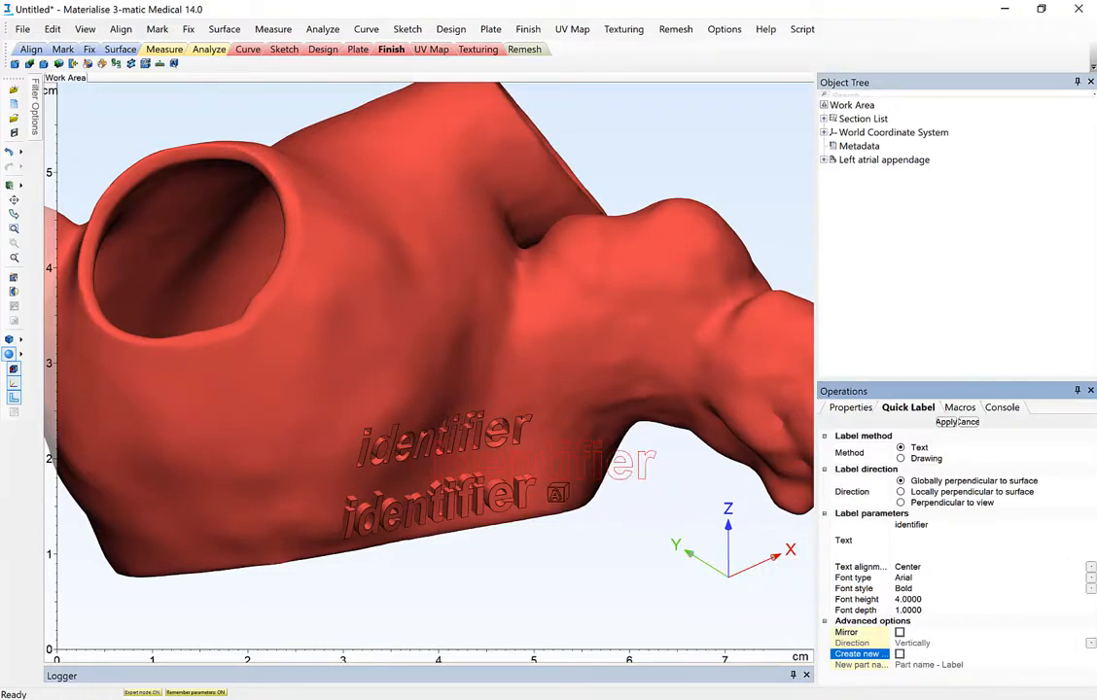
{"action": "left_click", "coordinate": [908, 610]}
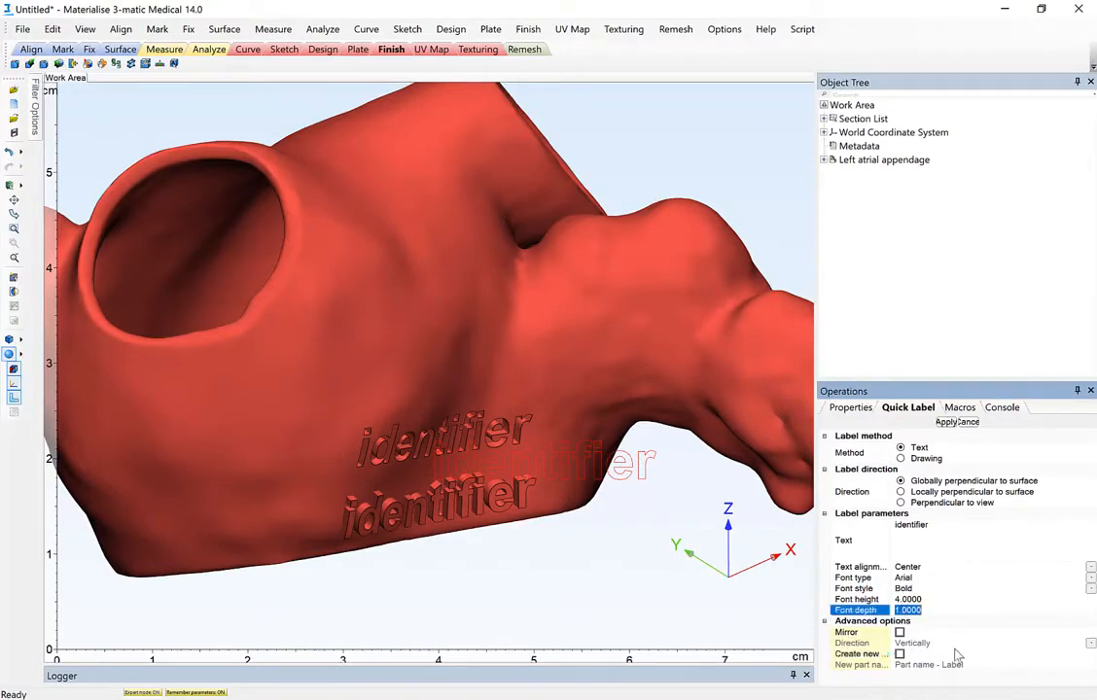
{"action": "type", "text": "0"}
{"action": "right_click_drag", "start_coordinate": [418, 343], "coordinate": [435, 398]}
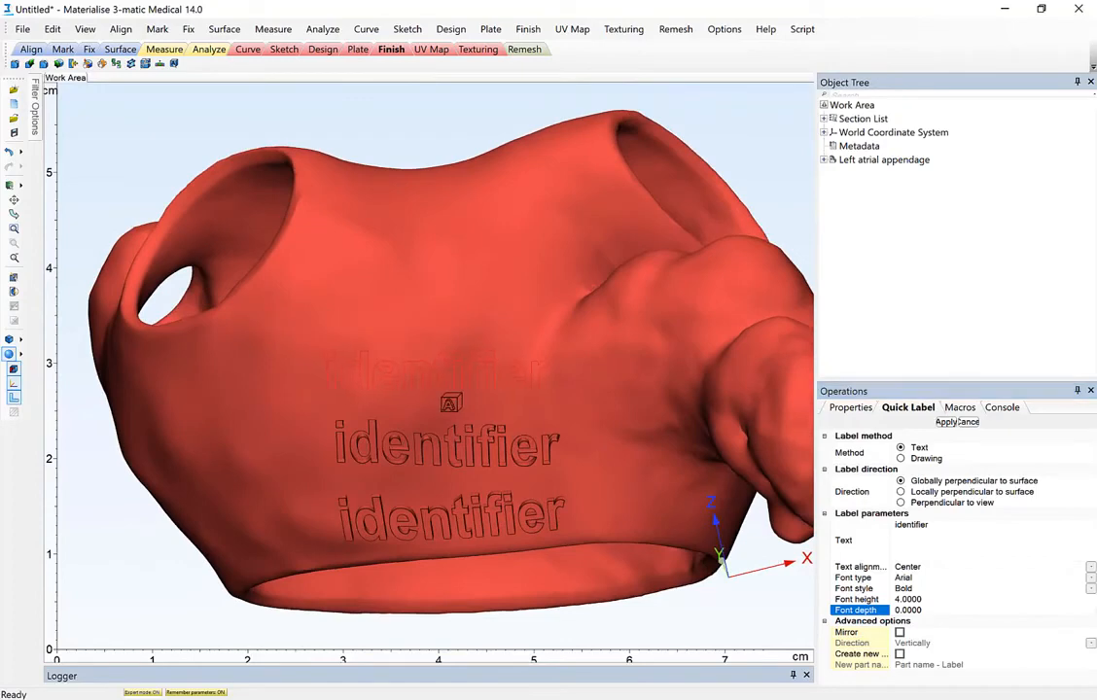
{"action": "left_click", "coordinate": [437, 428]}
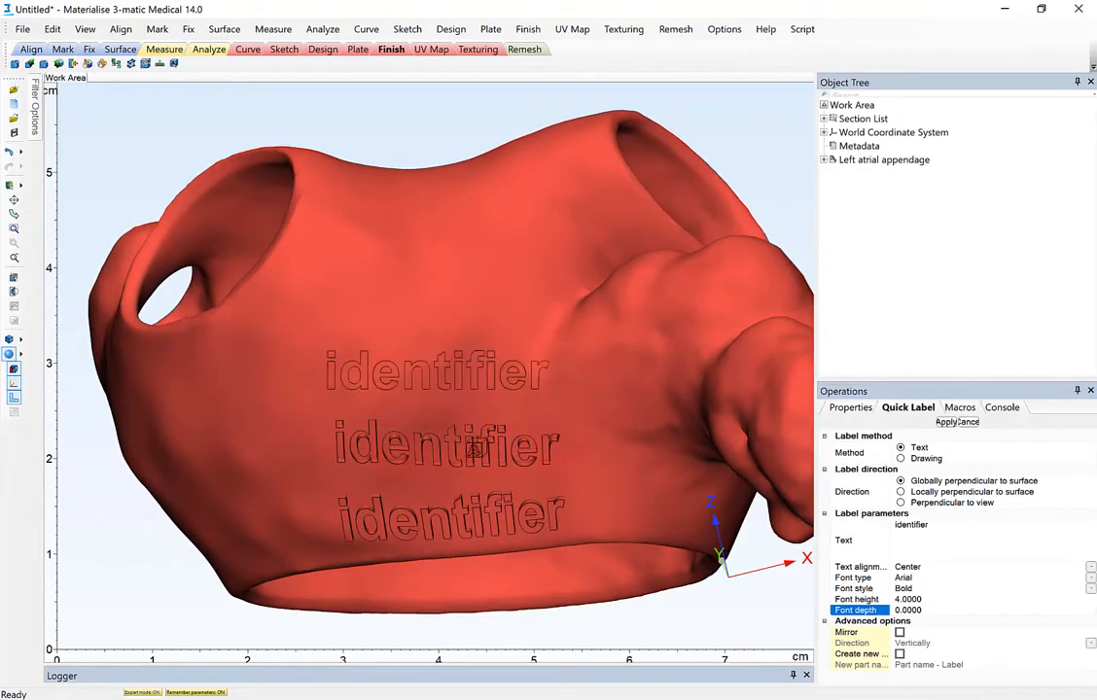
{"action": "mouse_move", "coordinate": [438, 459]}
{"action": "right_mouse_down"}
{"action": "mouse_move", "coordinate": [512, 509]}
{"action": "mouse_move", "coordinate": [451, 457]}
{"action": "right_mouse_up"}
{"action": "scroll", "coordinate": [445, 364], "scroll_direction": "up", "scroll_amount": 5}
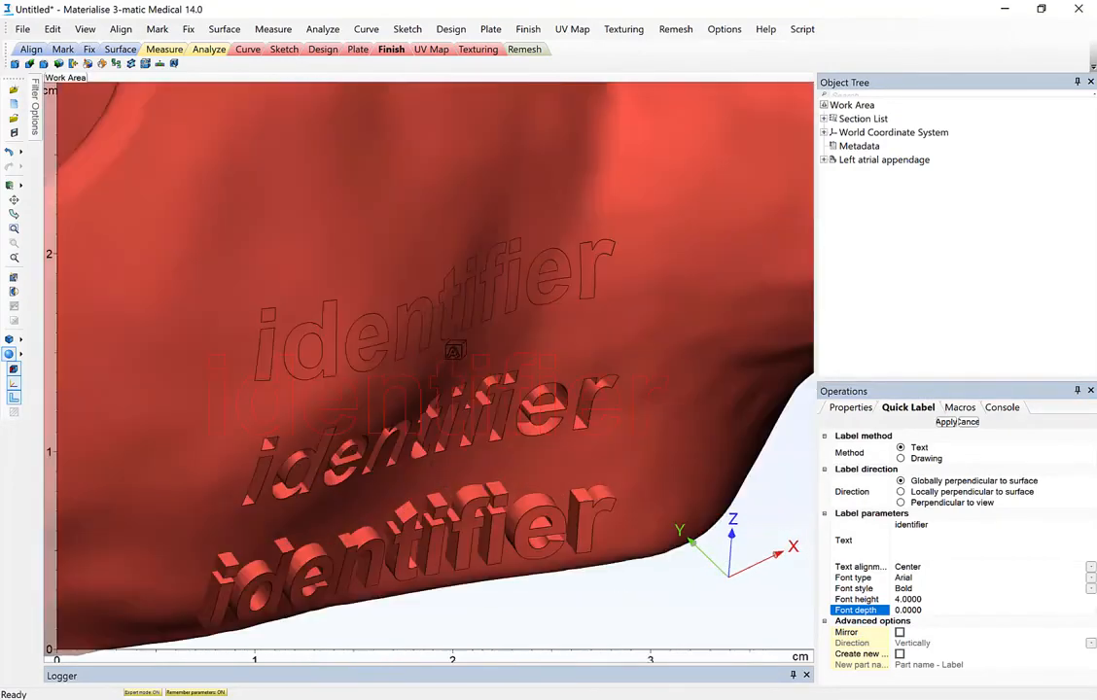
Step: Select the flat label in the left atrial appendage's surface list and view its properties, then return to the Quick Label settings
{"action": "left_click", "coordinate": [825, 160]}
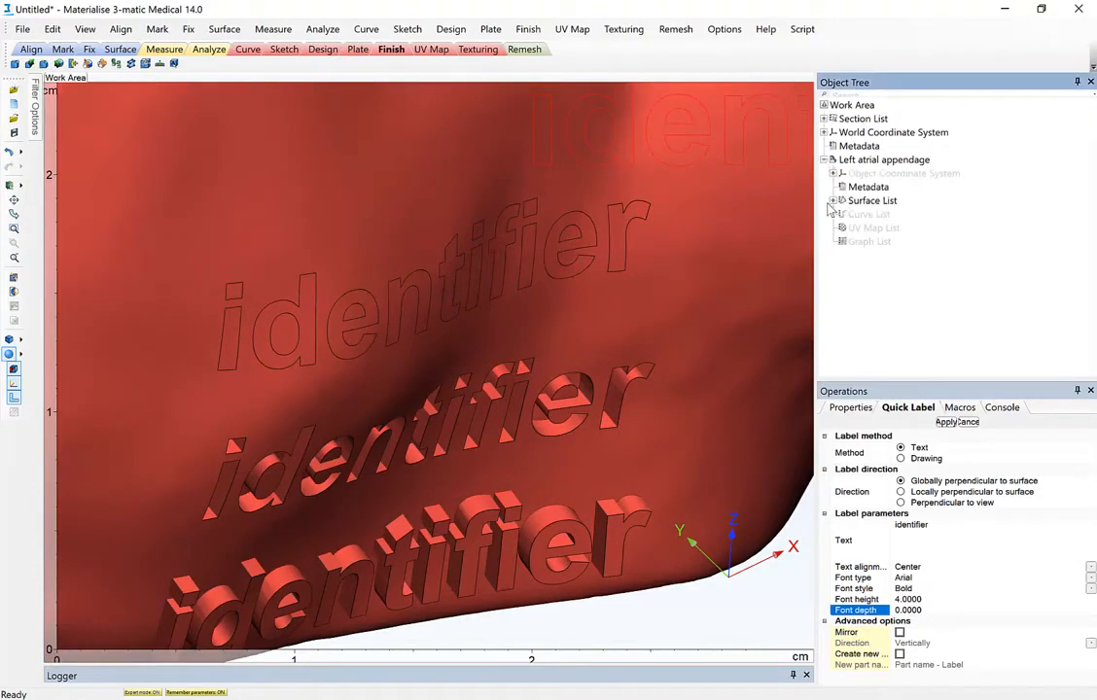
{"action": "left_click", "coordinate": [832, 200]}
{"action": "left_click", "coordinate": [865, 241]}
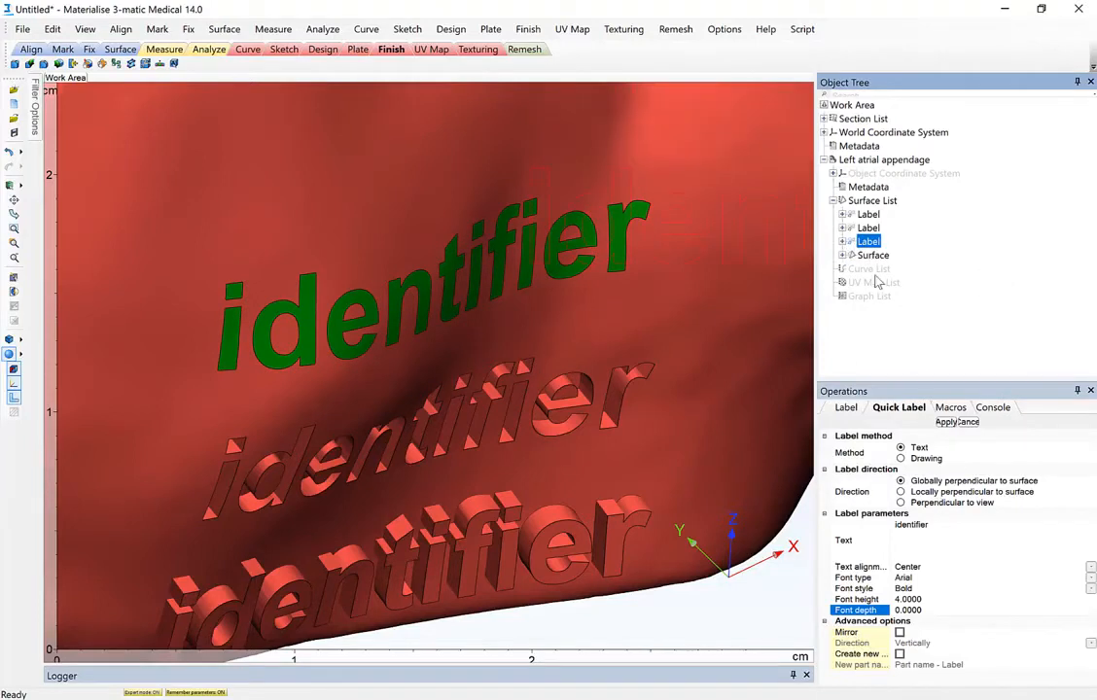
{"action": "left_click", "coordinate": [854, 407]}
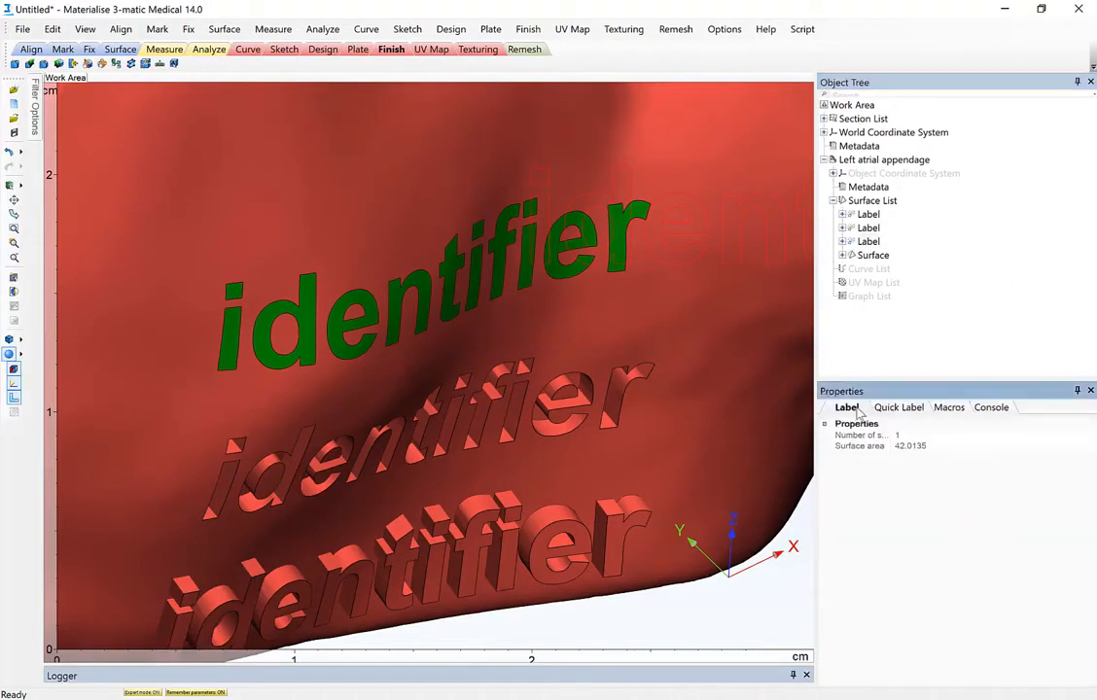
{"action": "left_click", "coordinate": [899, 408]}
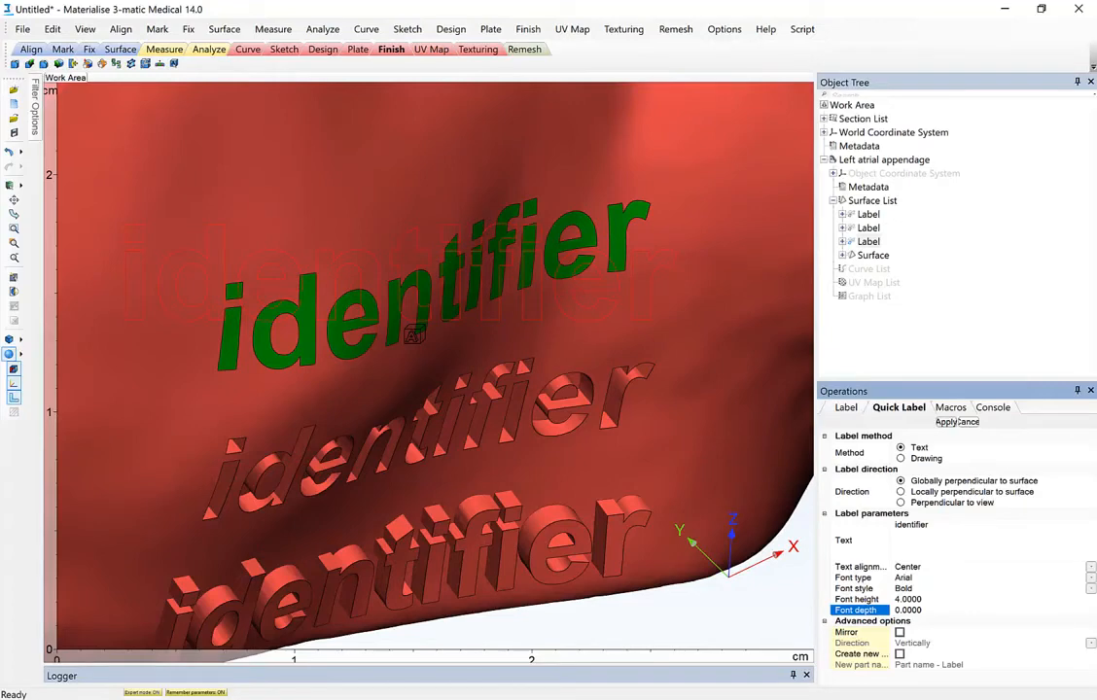
Step: Change the label method to Drawing and place the smallest_logo_size_materialiseV2.dxf logo on the atrium's opposite wall near the lower edge
{"action": "scroll", "coordinate": [411, 339], "scroll_direction": "down", "scroll_amount": 5}
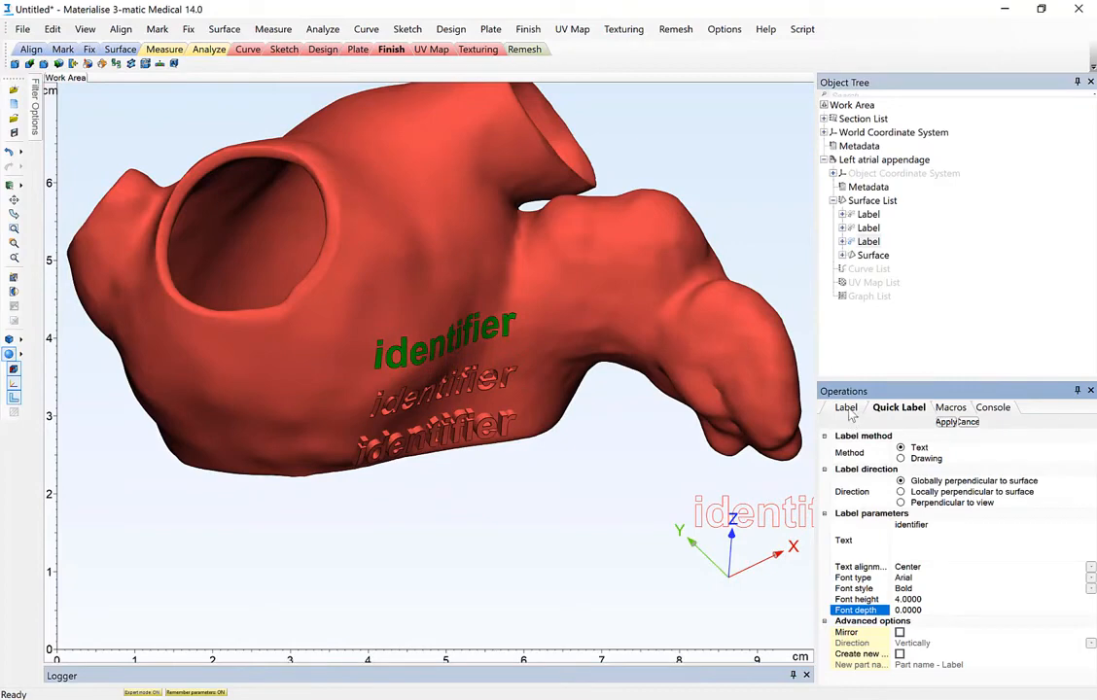
{"action": "left_click", "coordinate": [900, 458]}
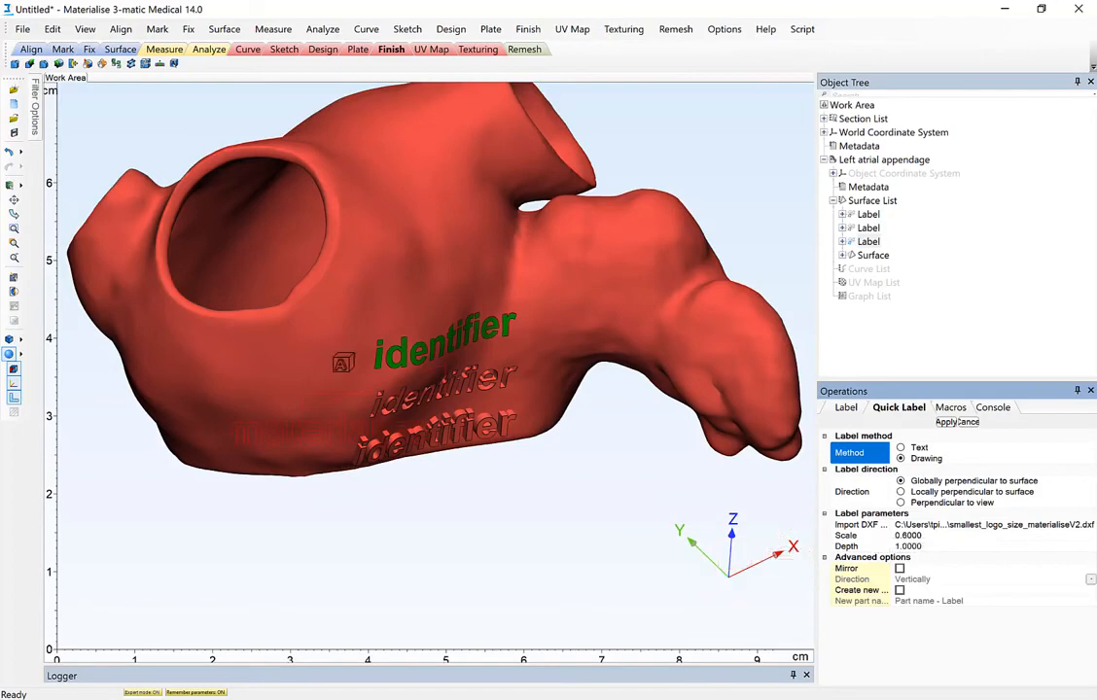
{"action": "right_click_drag", "start_coordinate": [343, 362], "coordinate": [671, 389]}
{"action": "scroll", "coordinate": [274, 394], "scroll_direction": "up", "scroll_amount": 1}
{"action": "middle_click_drag", "start_coordinate": [696, 399], "coordinate": [778, 422]}
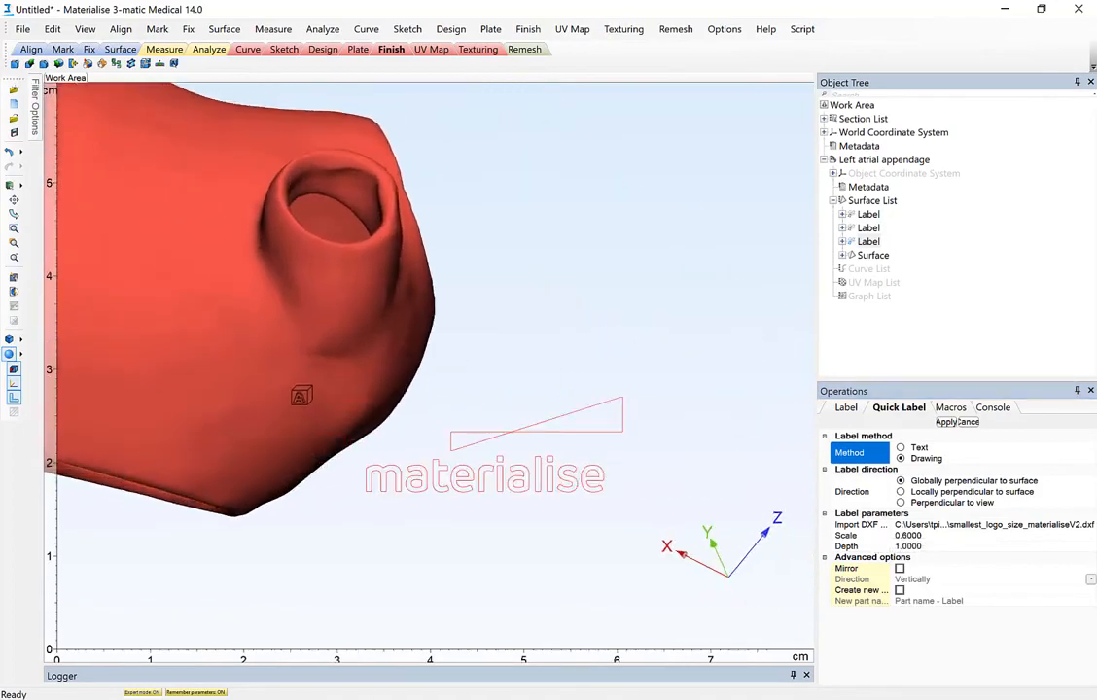
{"action": "middle_click_drag", "start_coordinate": [679, 404], "coordinate": [722, 411]}
{"action": "middle_click_drag", "start_coordinate": [426, 380], "coordinate": [661, 367]}
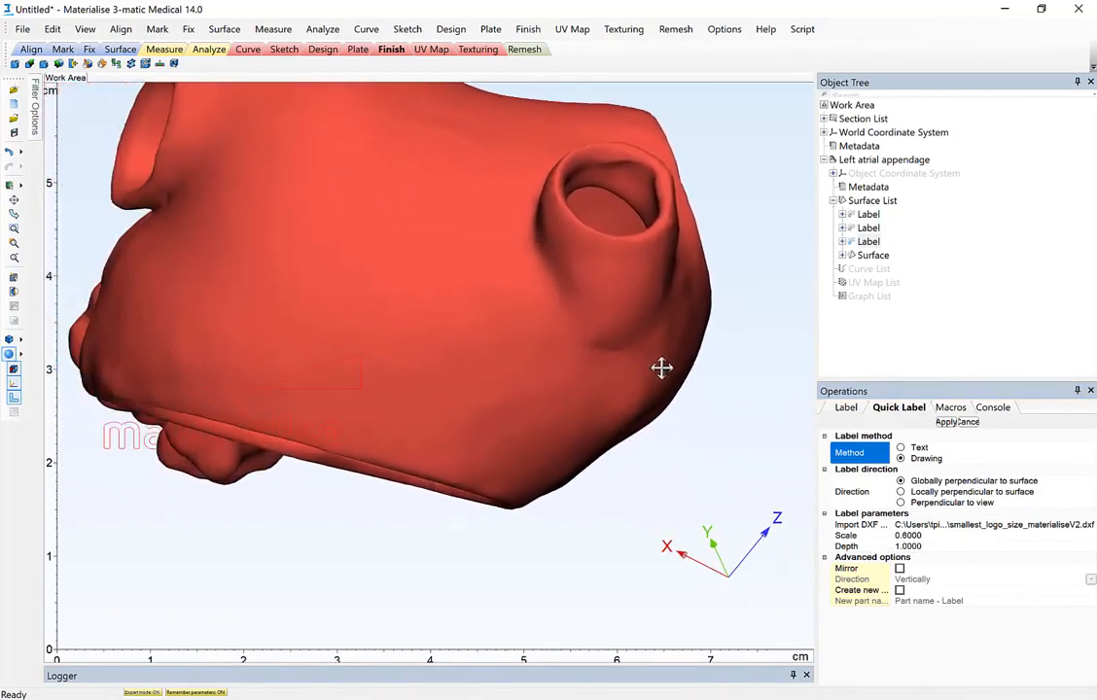
{"action": "right_click_drag", "start_coordinate": [661, 367], "coordinate": [453, 337]}
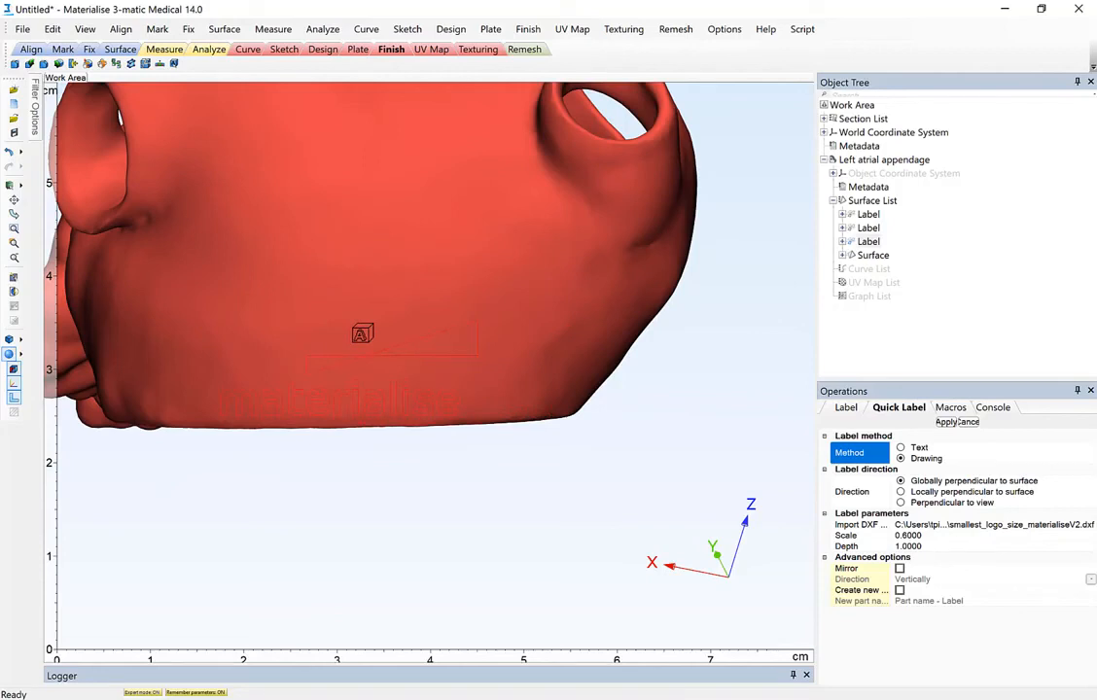
{"action": "left_click", "coordinate": [361, 334]}
{"action": "right_click_drag", "start_coordinate": [326, 417], "coordinate": [400, 471]}
{"action": "right_click_drag", "start_coordinate": [551, 510], "coordinate": [604, 568]}
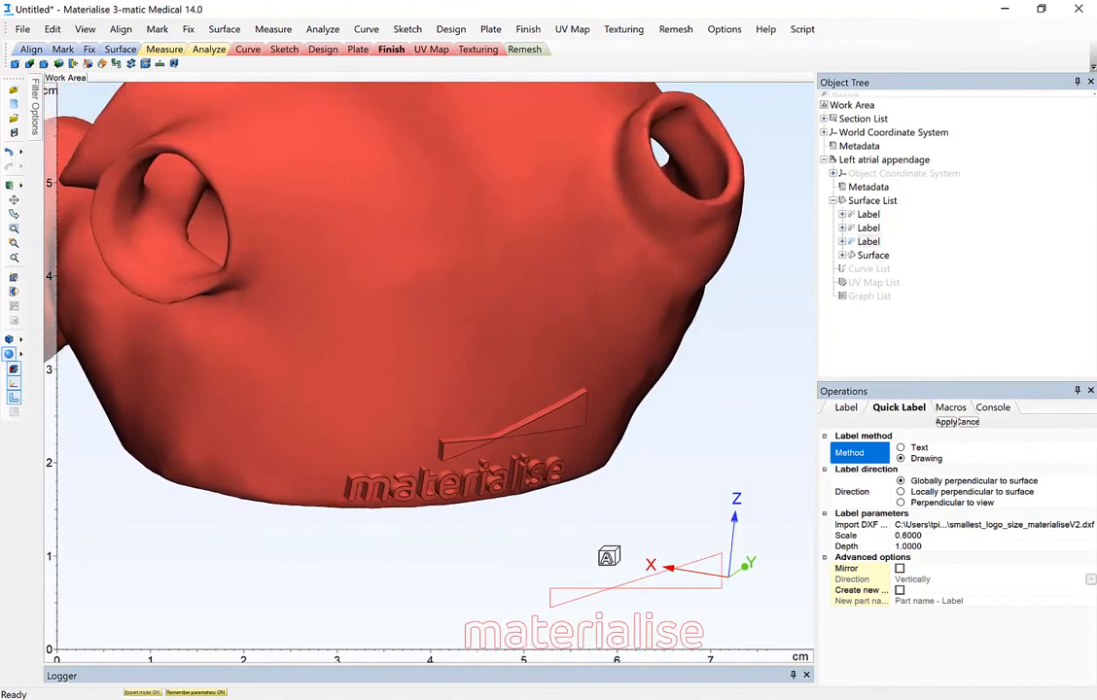